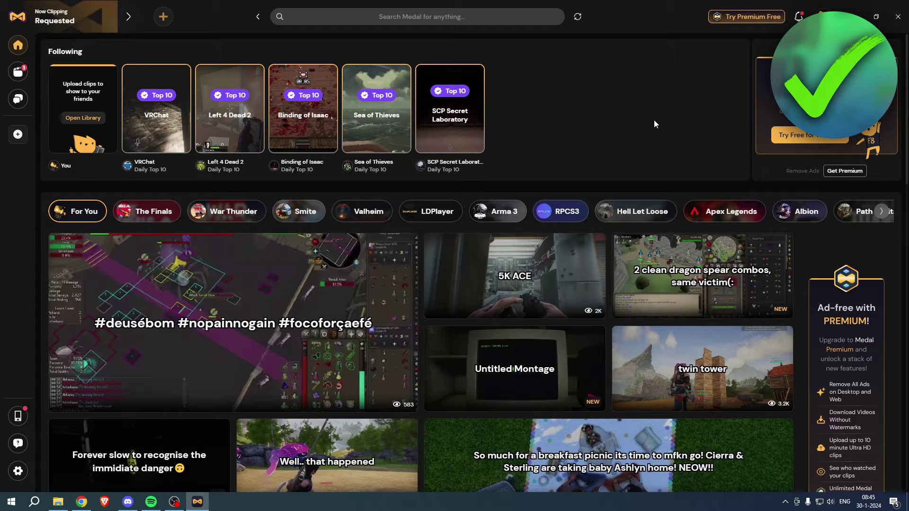
Show your own saved clips, including the untitled local clip, from the sidebar Library.
left_click(17, 72)
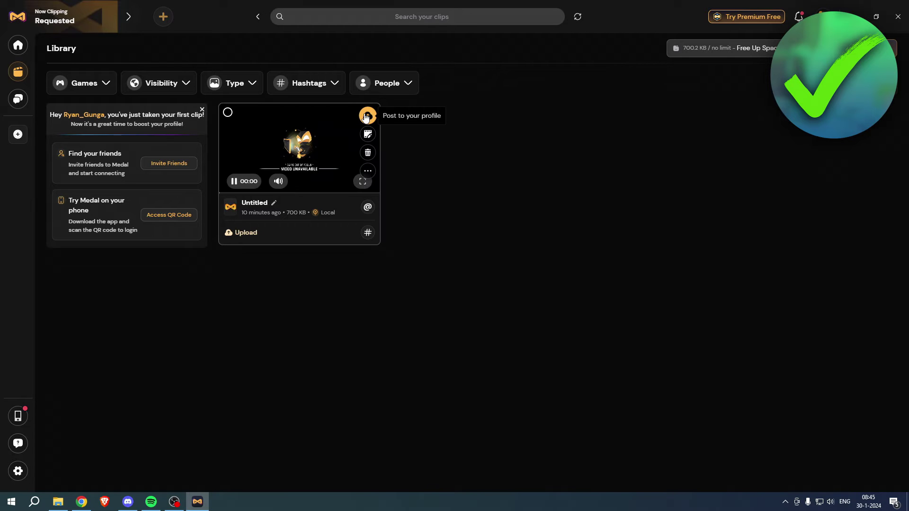
mouse_move(299, 149)
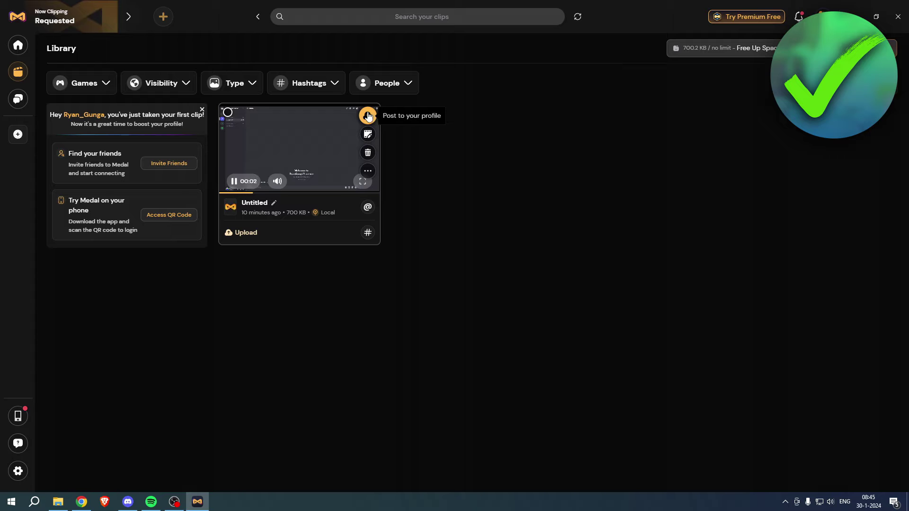
Begin posting the untitled clip to your profile, pause its preview, and reveal the Socials sharing list.
left_click(368, 115)
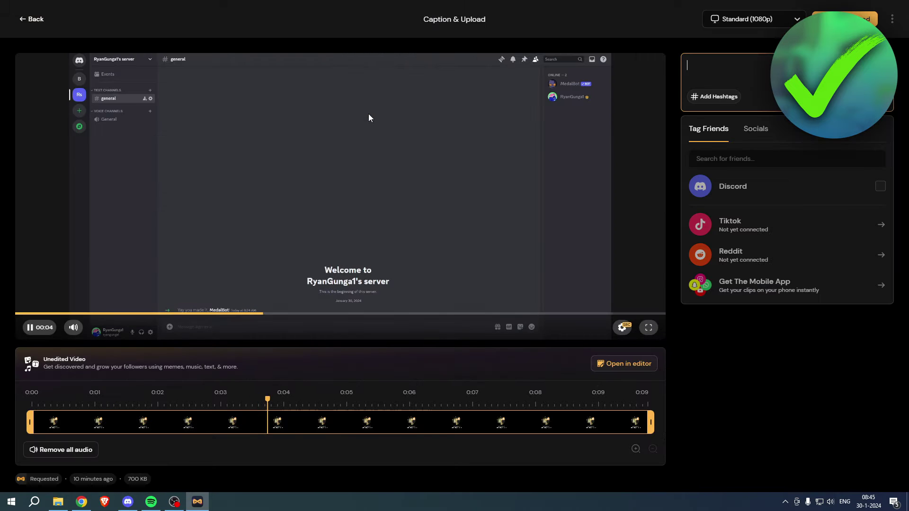
left_click(30, 327)
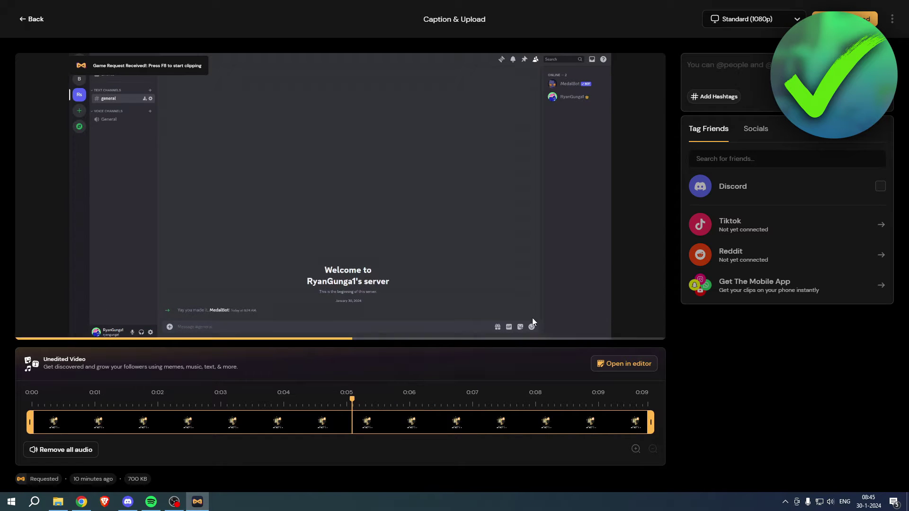
left_click(724, 71)
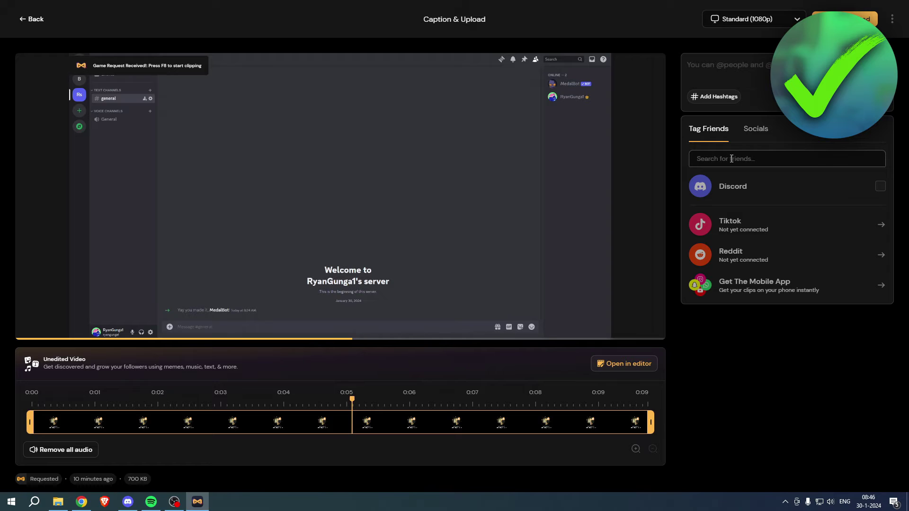
left_click(755, 129)
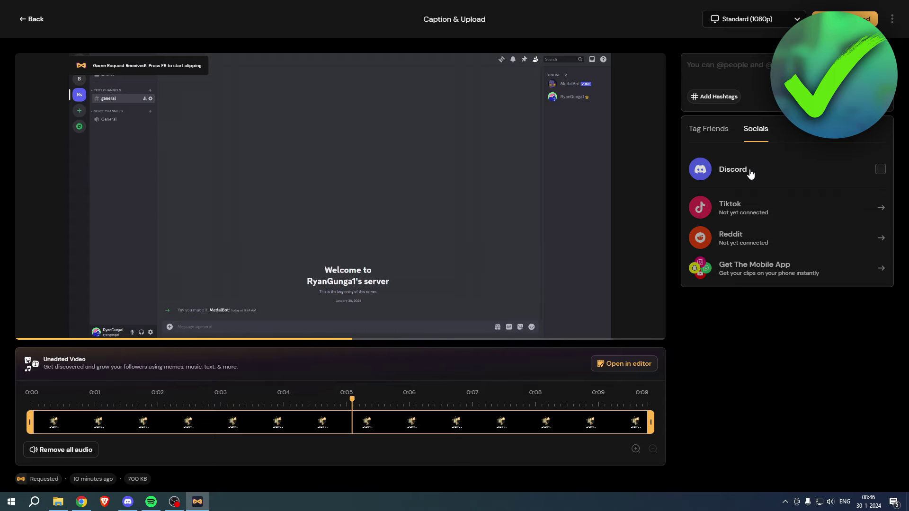
left_click(744, 211)
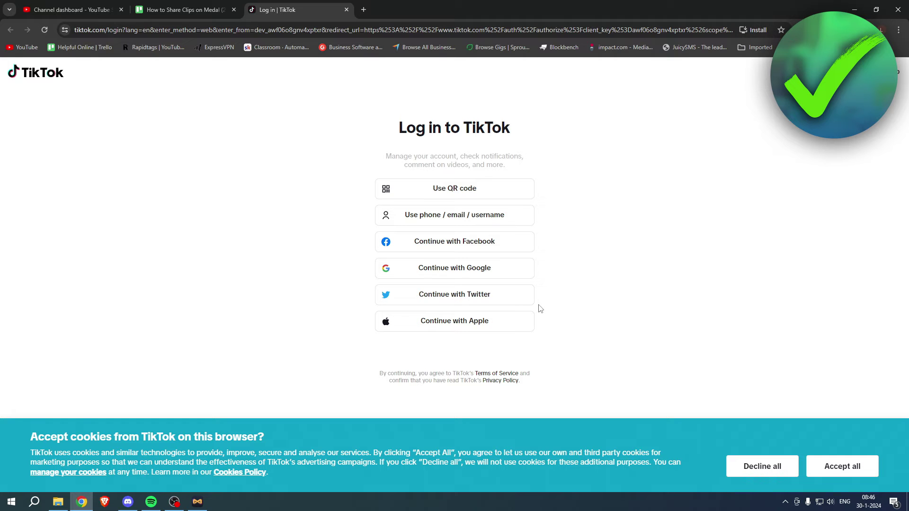
key("alt+Tab")
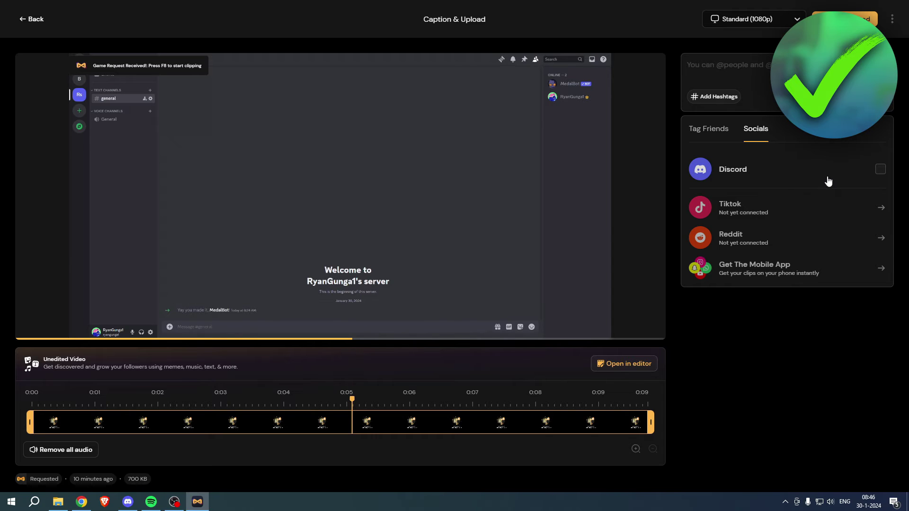
Enable Discord sharing and agree to leave for Settings > Connections to configure it.
left_click(777, 174)
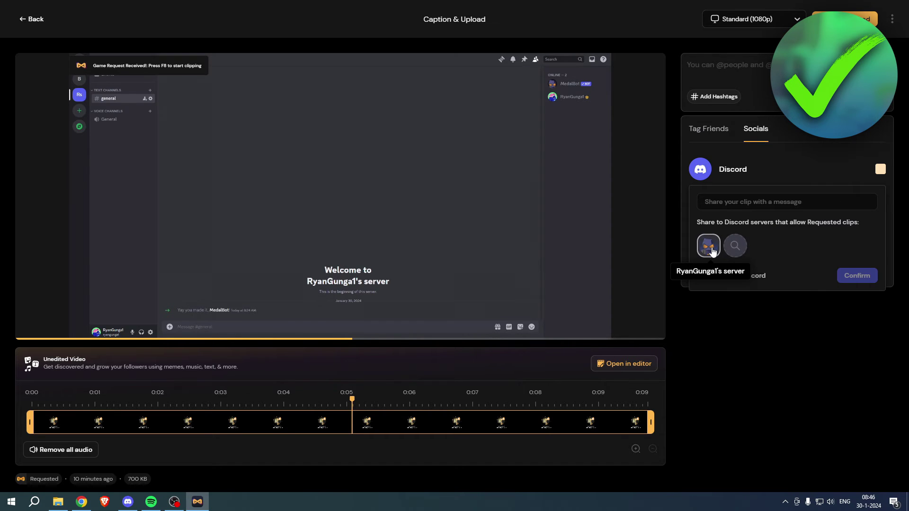
left_click(741, 276)
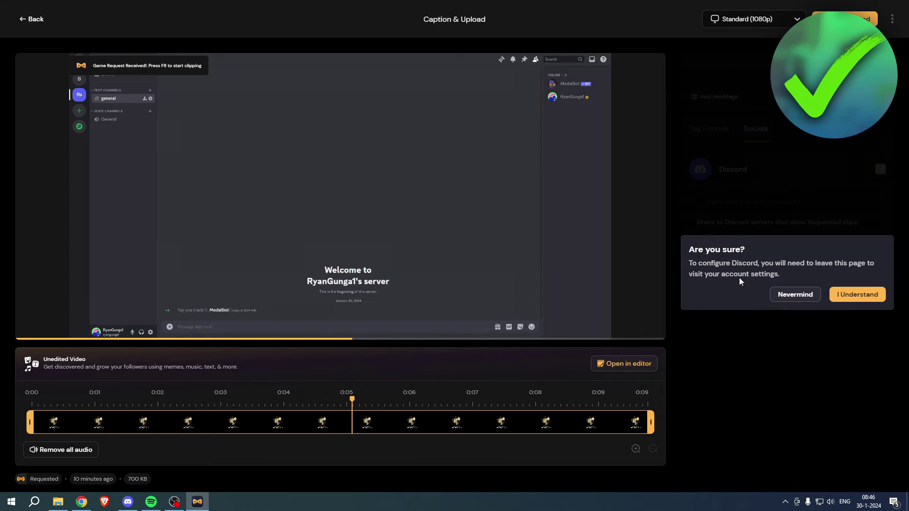
left_click(856, 294)
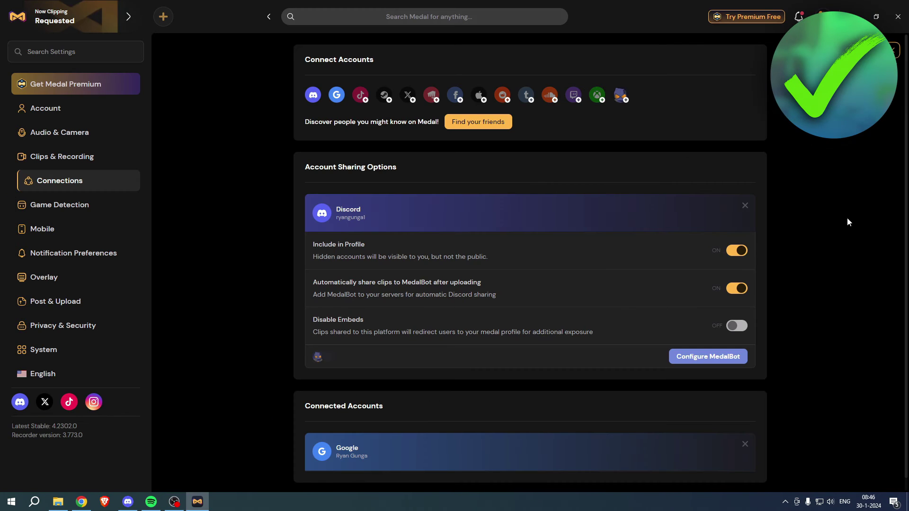
Connect MedalBot to the Balabebrb Discord server, then close the server list.
left_click(707, 358)
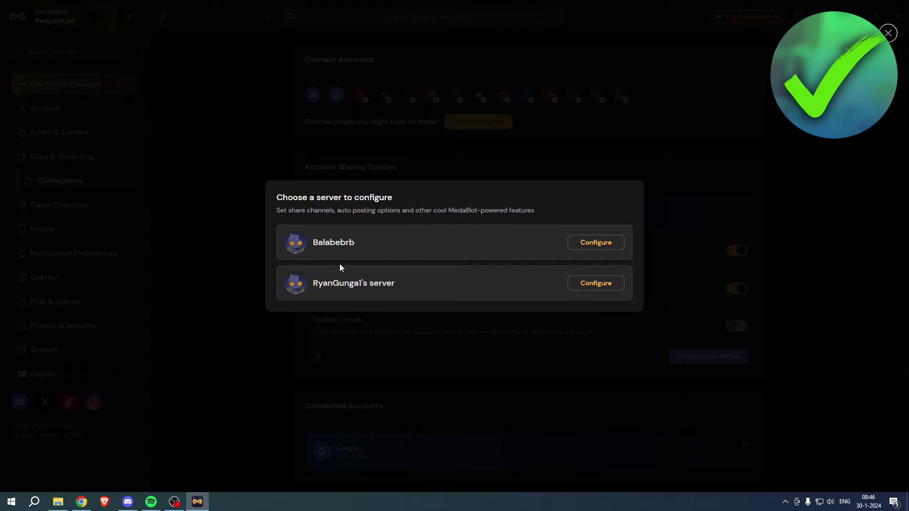
left_click(611, 244)
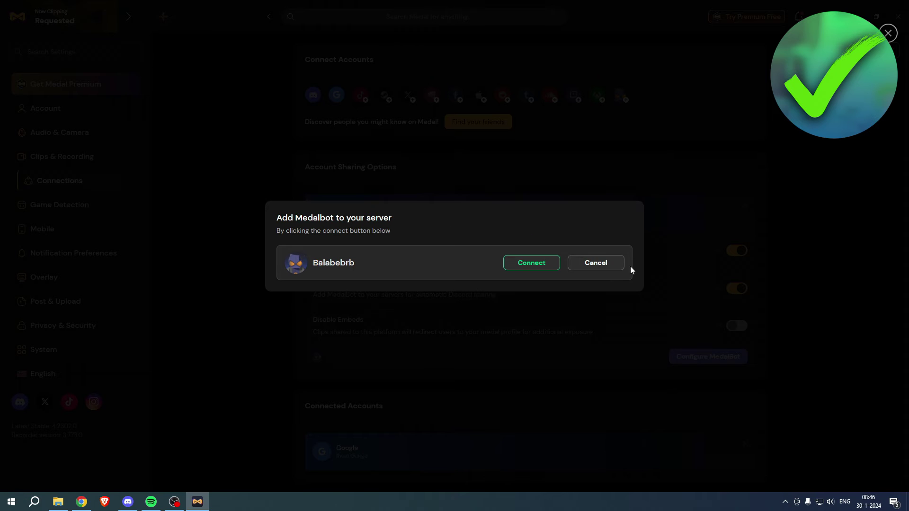
left_click(535, 264)
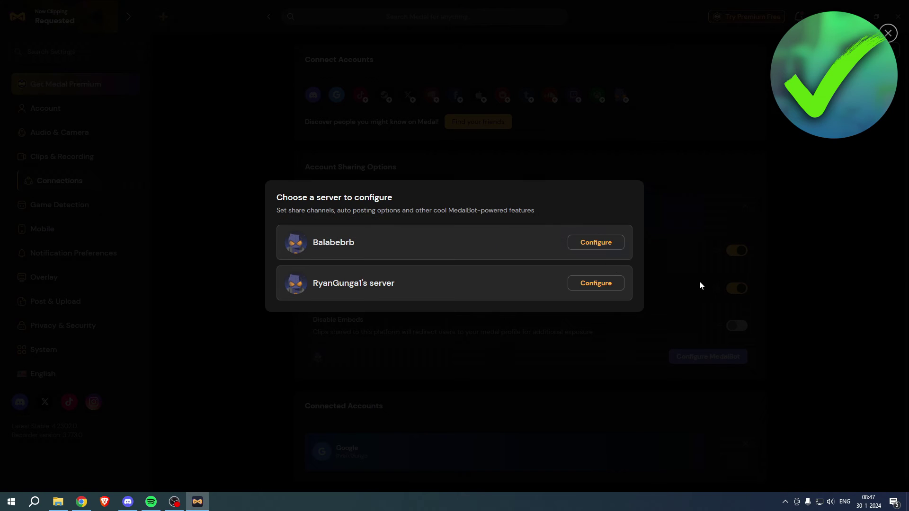
left_click(699, 286)
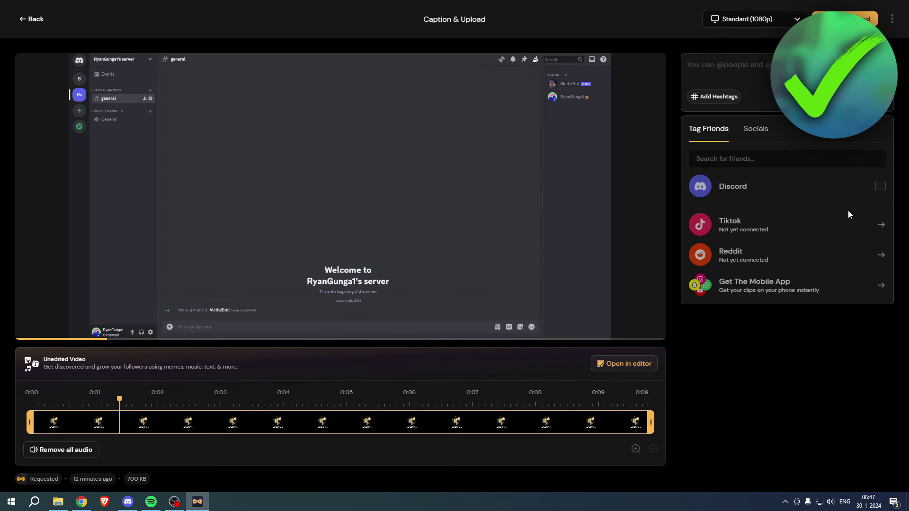
Enable Discord sharing, choose the server avatar and confirm it for the upload.
left_click(752, 189)
left_click(708, 263)
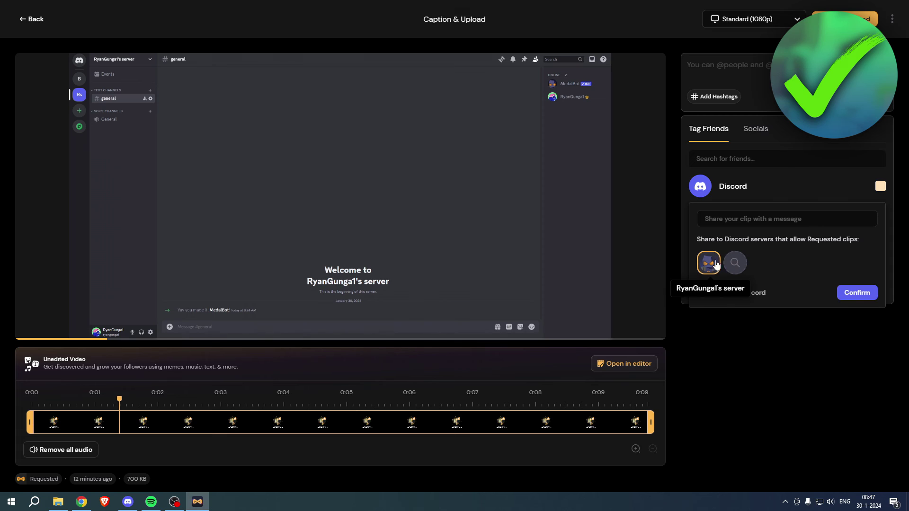
left_click(855, 292)
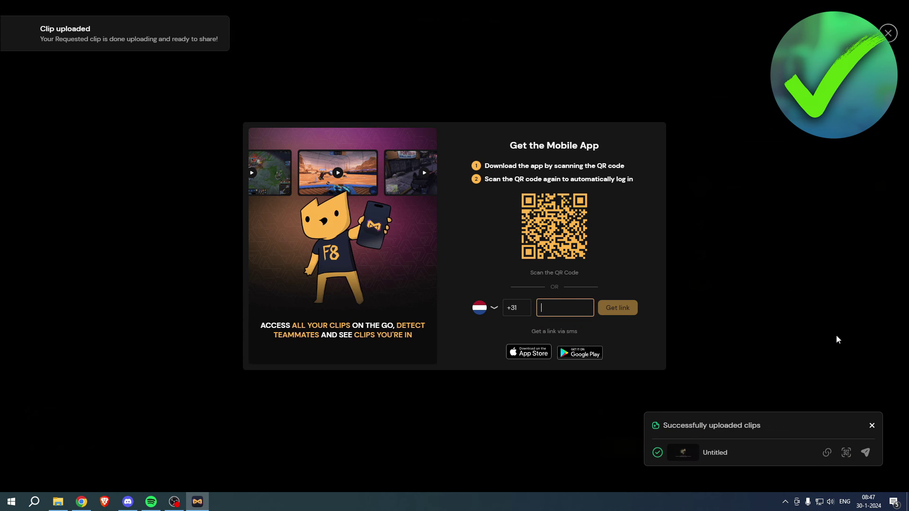
Dismiss the mobile promo, copy the clip's share link from the Shared dialog, and return to the library.
left_click(888, 33)
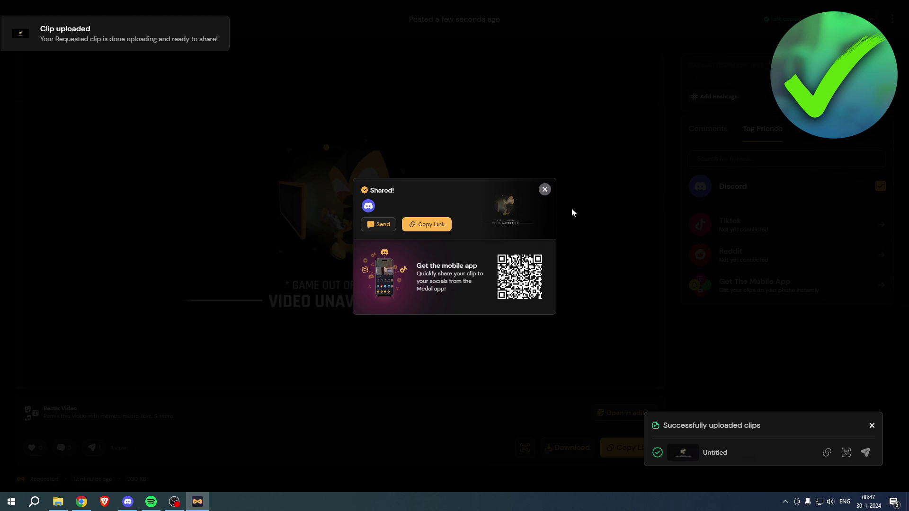
left_click(430, 229)
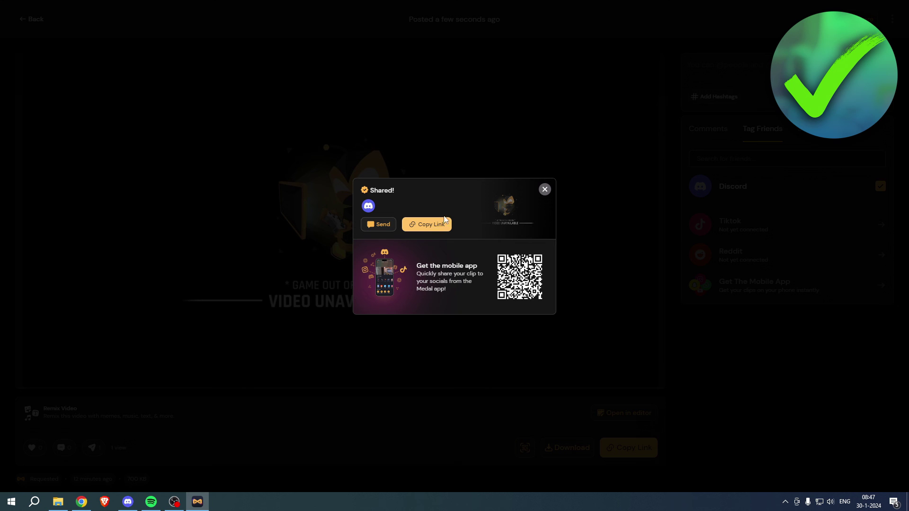
left_click(545, 188)
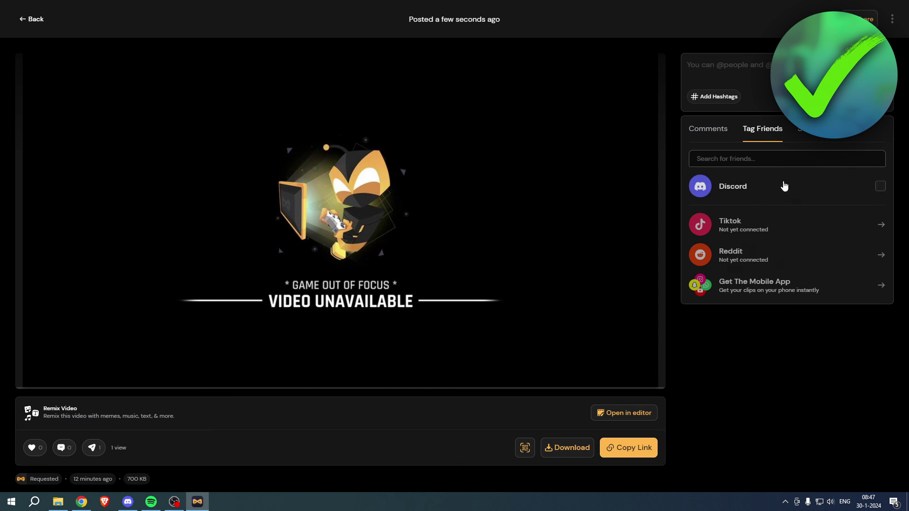
left_click(31, 19)
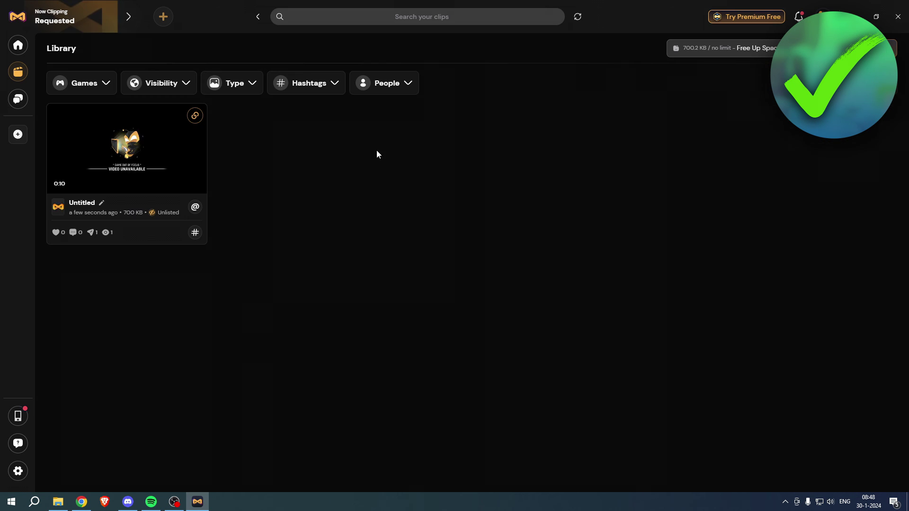